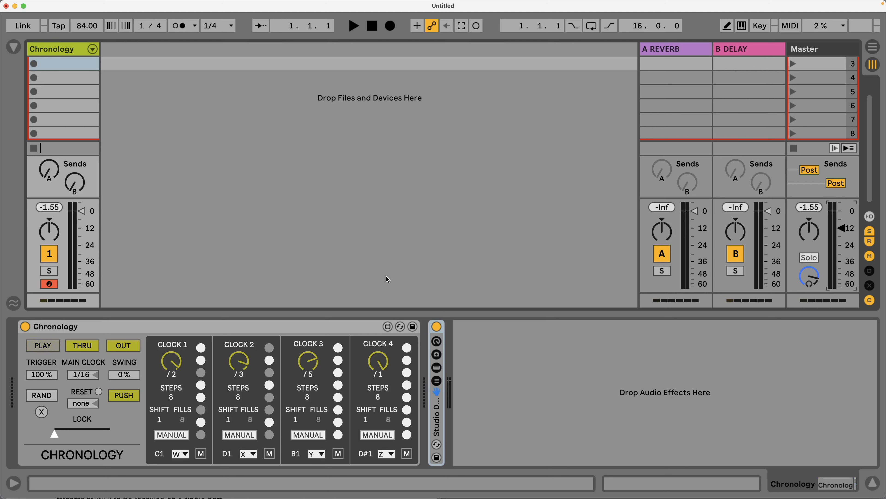
- Try Chronology's main clock at 1/12 and 1/24 during playback, restore it to 1/16, and stop playback
left_click_drag(84, 378, 85, 374)
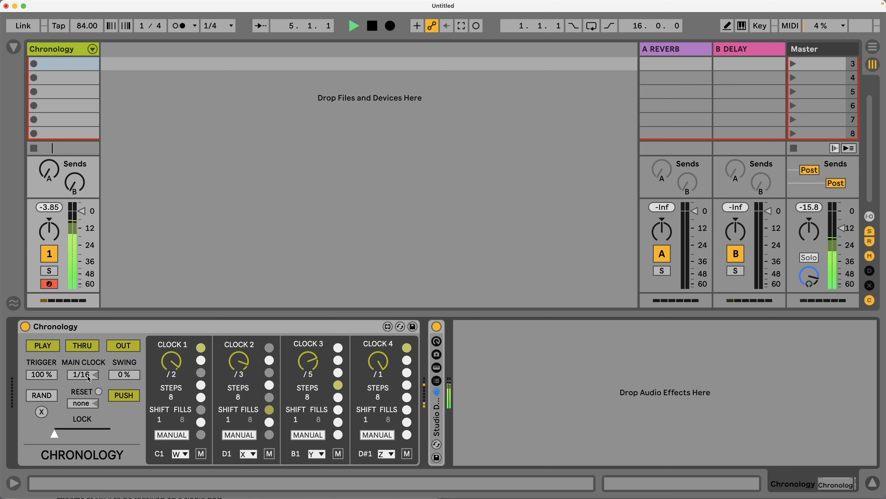
left_click_drag(92, 379, 93, 375)
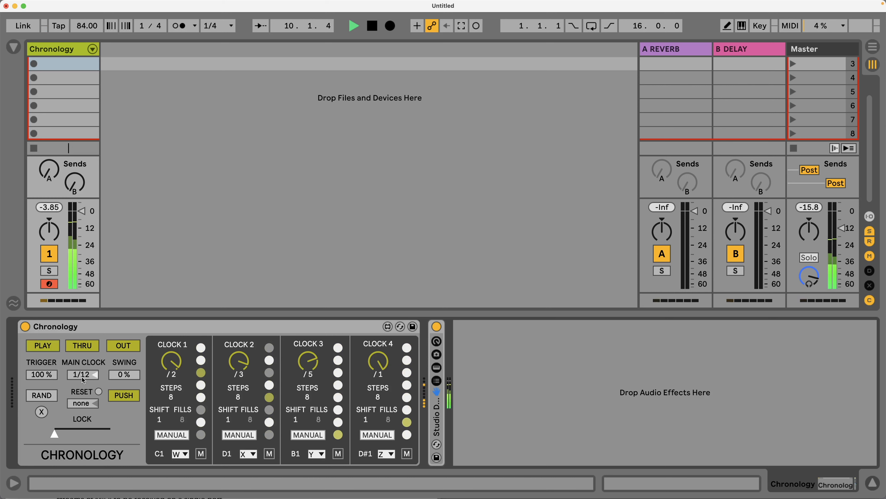
left_click_drag(83, 375, 83, 381)
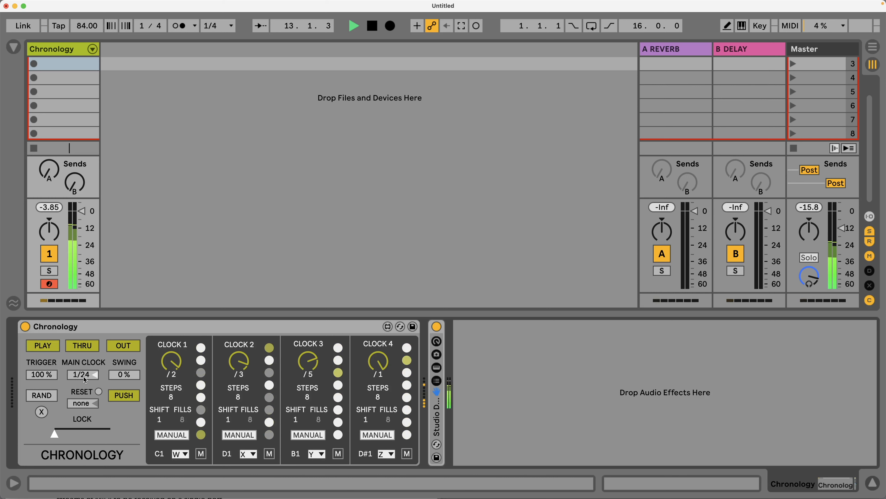
left_click_drag(84, 375, 83, 377)
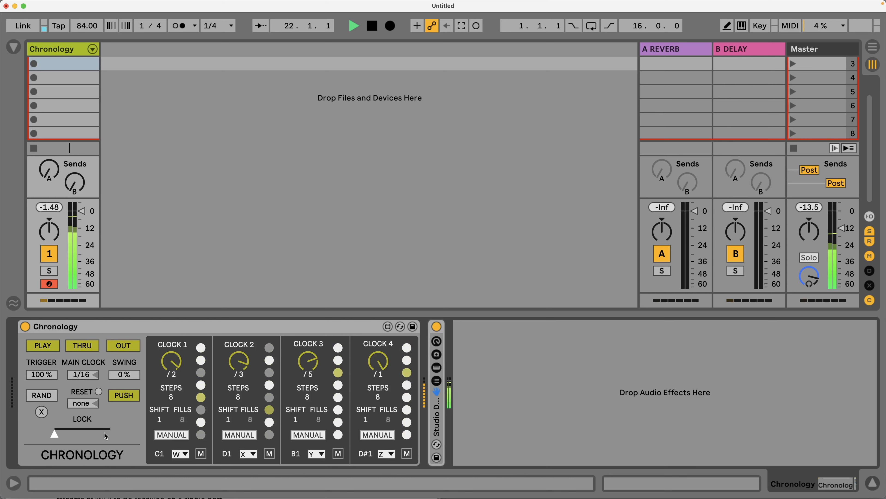
key("space")
- Set Chronology's trigger probability to 54 % and raise Lock to its maximum during playback, and stop playback
left_click_drag(59, 432, 82, 433)
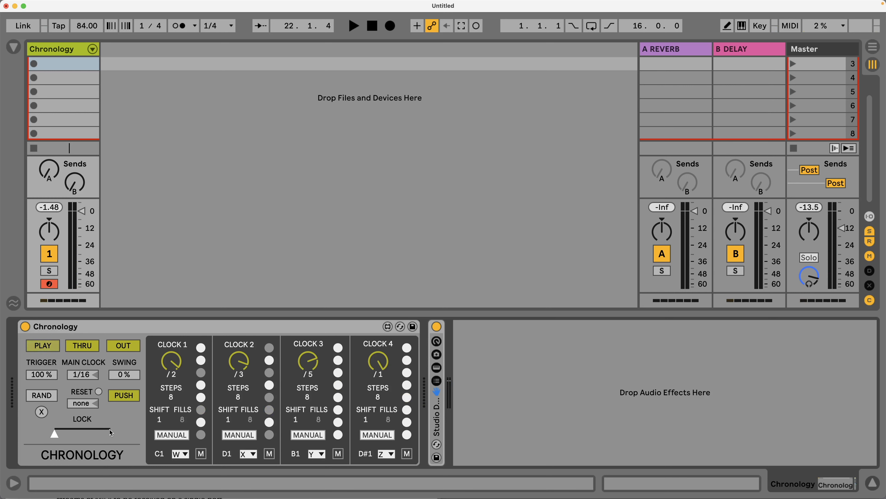
key("space")
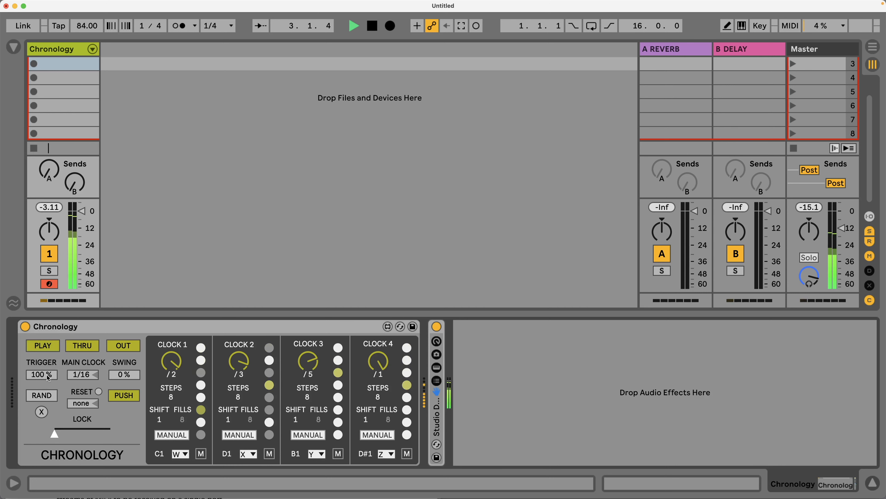
left_click_drag(49, 378, 49, 394)
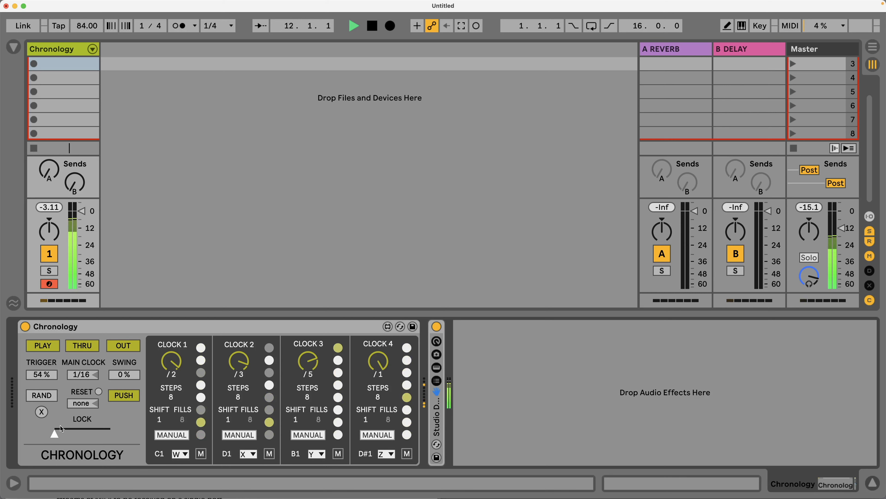
left_click_drag(57, 433, 110, 433)
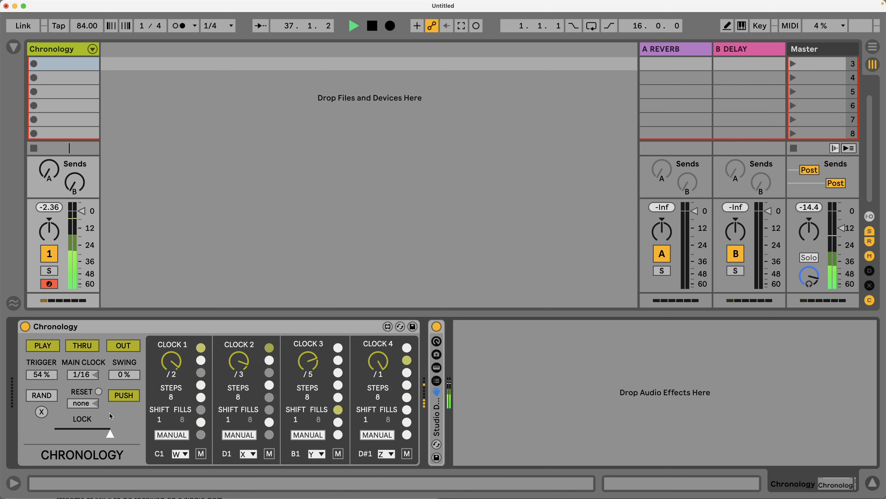
key("space")
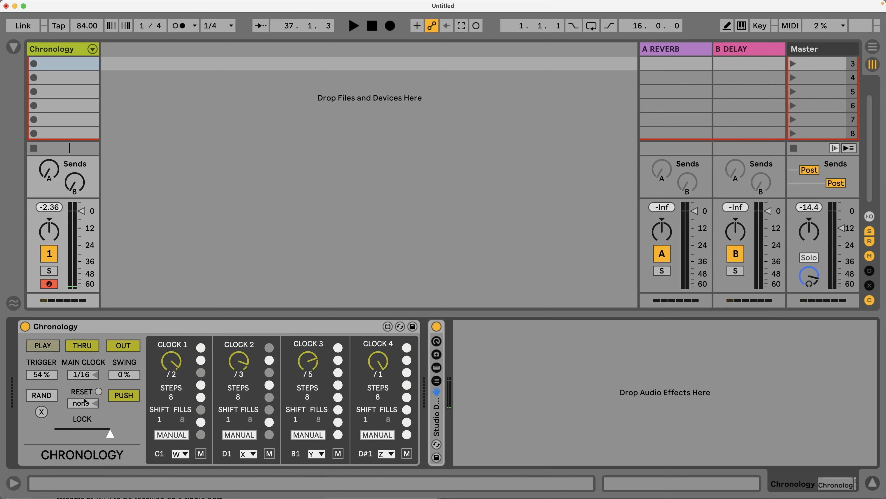
- Set Chronology's reset to 4 and vary its swing during playback, trying 48 % and -36 %
left_click_drag(81, 404, 81, 398)
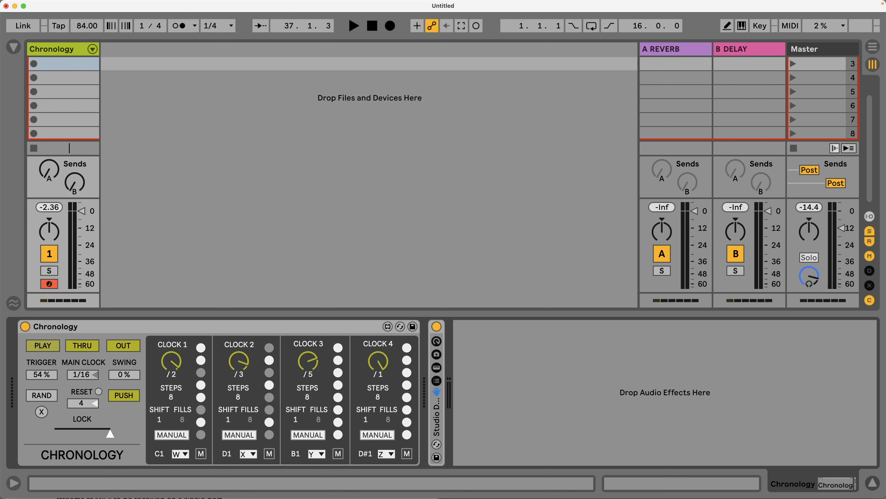
key("space")
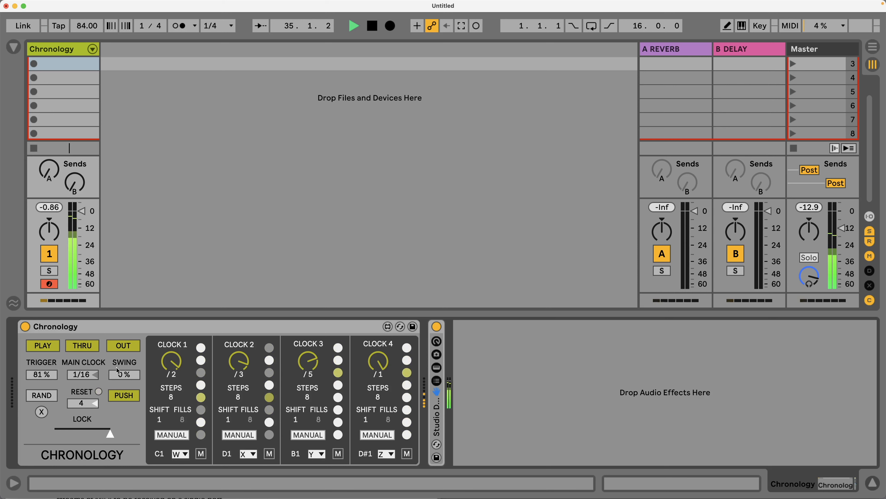
left_click_drag(123, 375, 124, 341)
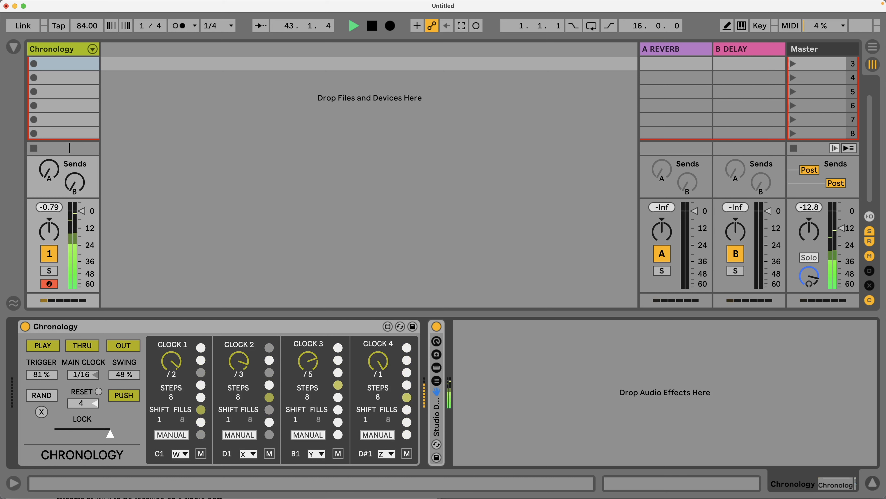
left_click_drag(129, 378, 128, 428)
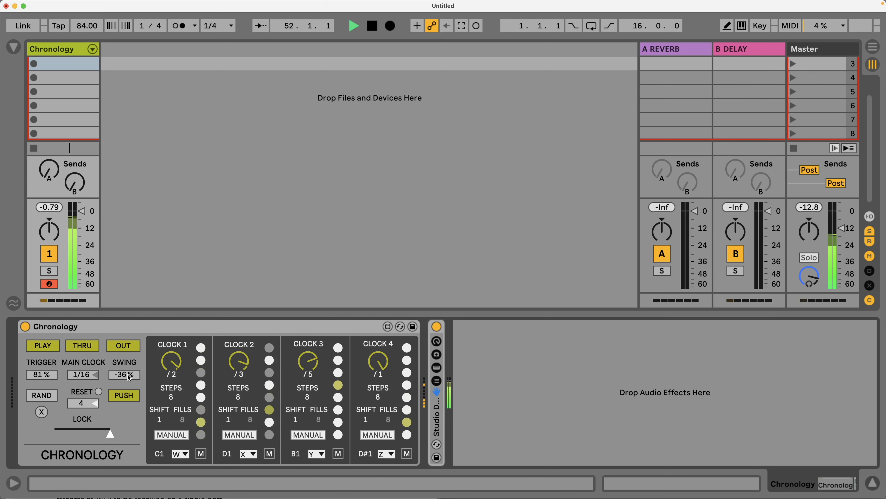
left_click_drag(128, 376, 129, 389)
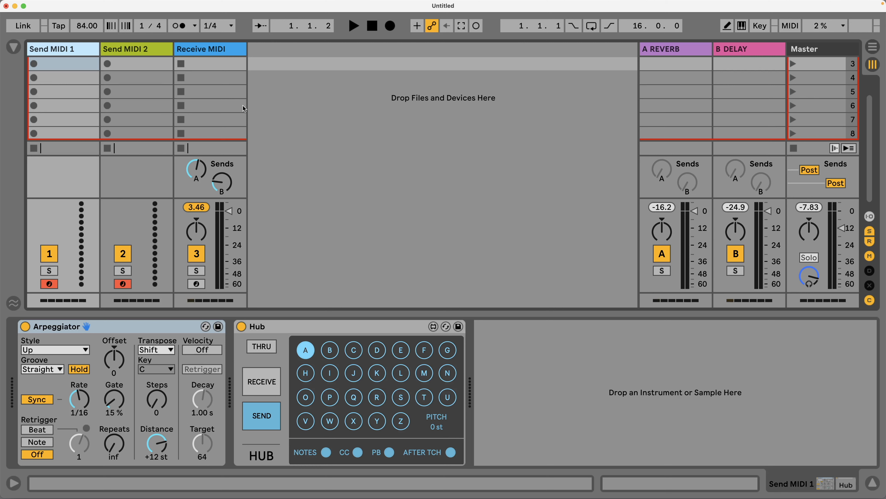
- Compare the Arpeggiator and Hub settings on Send MIDI 1 and Send MIDI 2 with the Hub receive channels on Receive MIDI
left_click(141, 49)
left_click(59, 51)
left_click(123, 51)
left_click(68, 51)
left_click(124, 50)
left_click(191, 51)
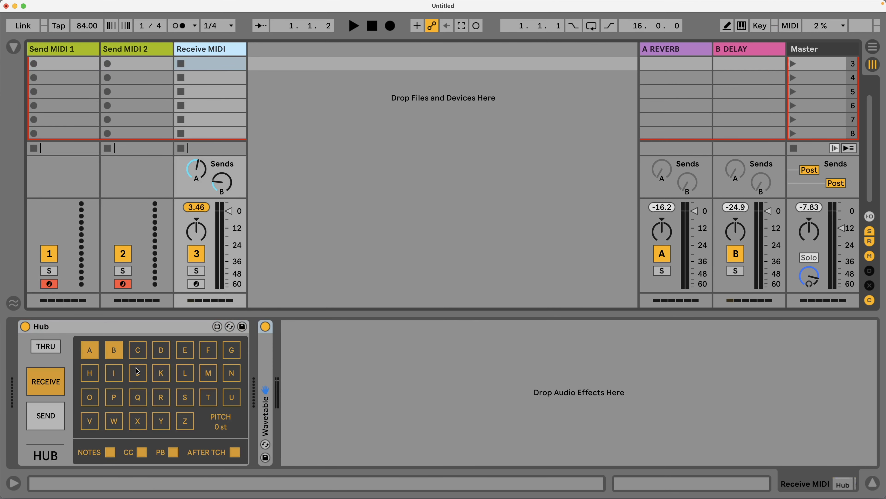
left_click(74, 53)
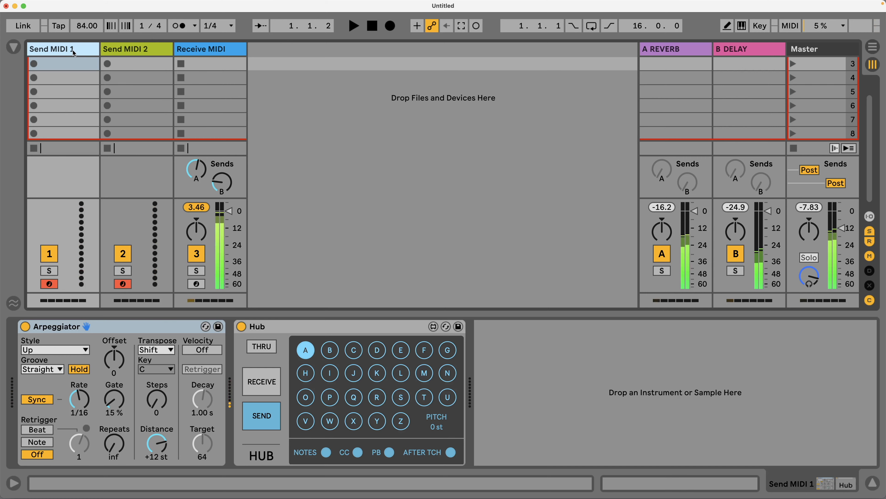
left_click(121, 51)
left_click(77, 53)
left_click(148, 52)
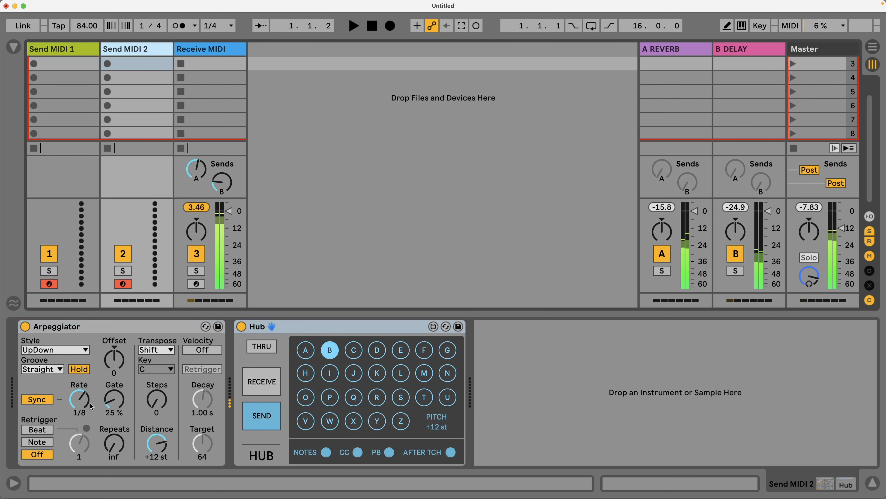
left_click(76, 52)
left_click(144, 52)
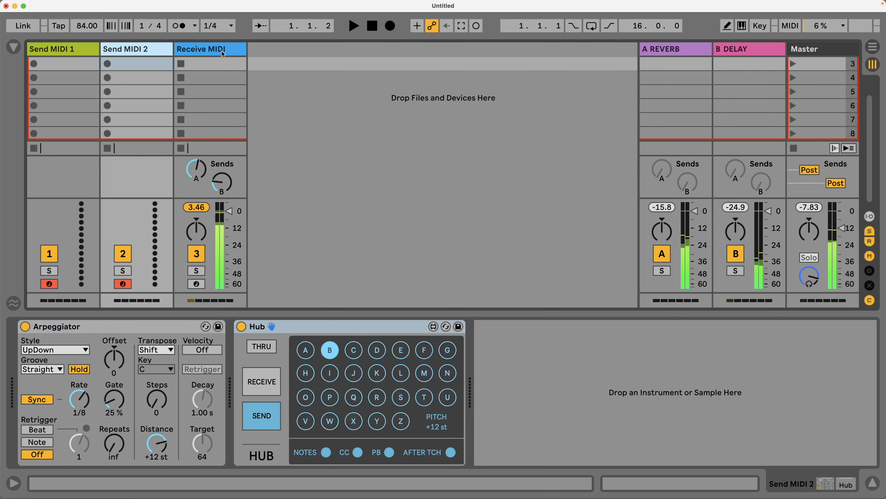
left_click(224, 54)
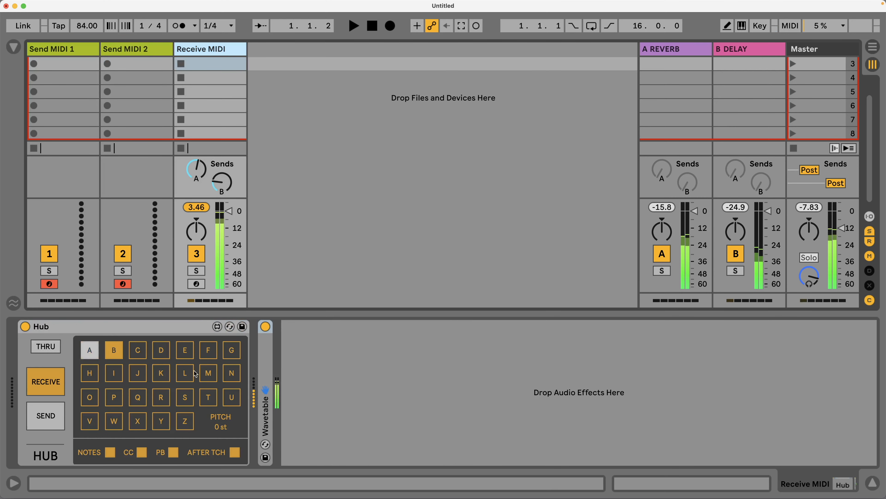
left_click(73, 53)
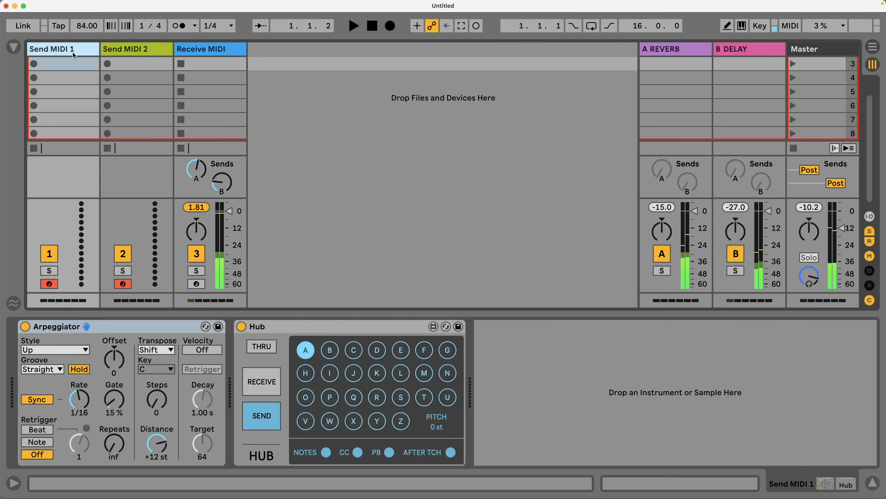
- Enable channel A in Send MIDI 2's Hub and disable channel B in Receive MIDI's Hub
left_click(140, 51)
left_click(307, 350)
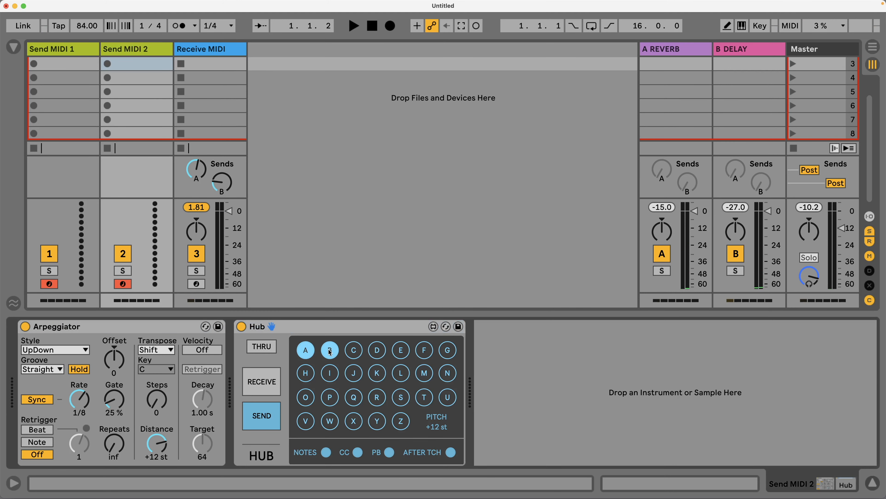
left_click(215, 68)
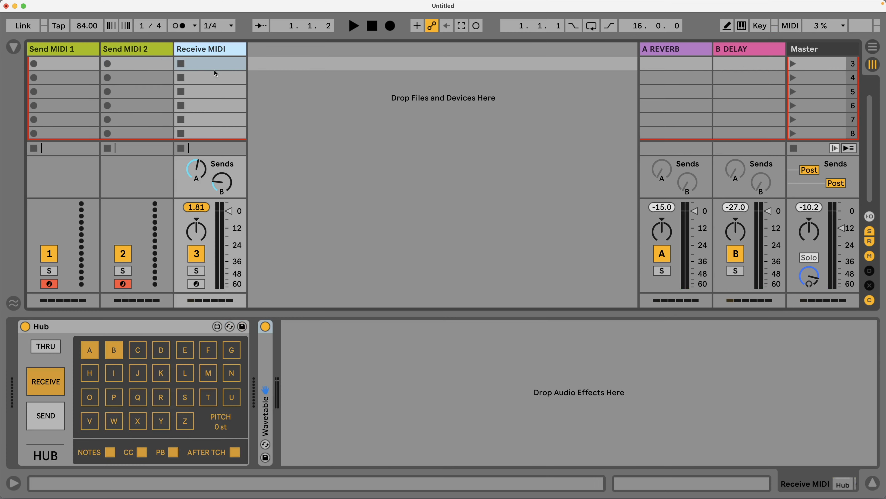
left_click(116, 351)
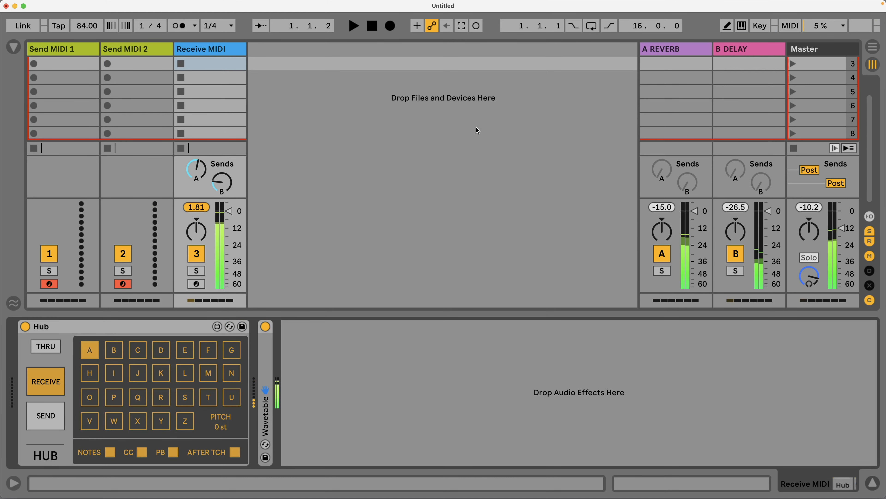
- Audition the Polymath sequence with its start position at 1, and stop playback
key("space")
key("space")
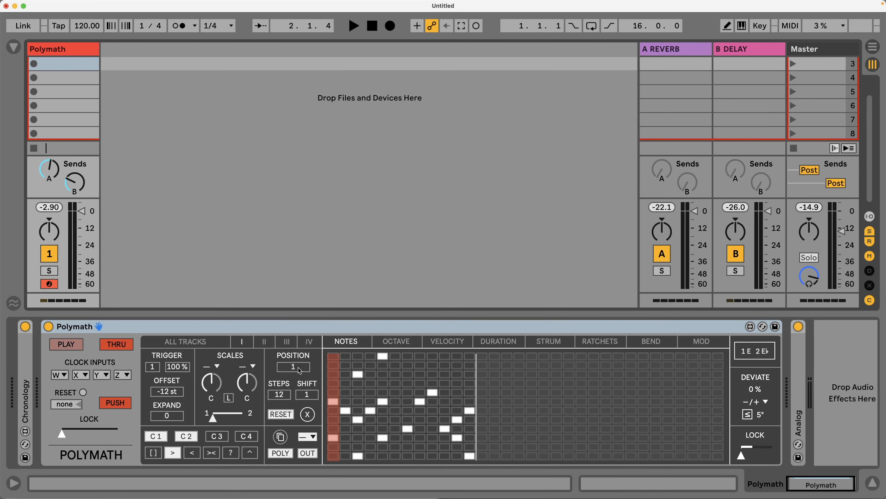
mouse_move(295, 367)
left_mouse_down()
mouse_move(295, 353)
mouse_move(295, 368)
left_mouse_up()
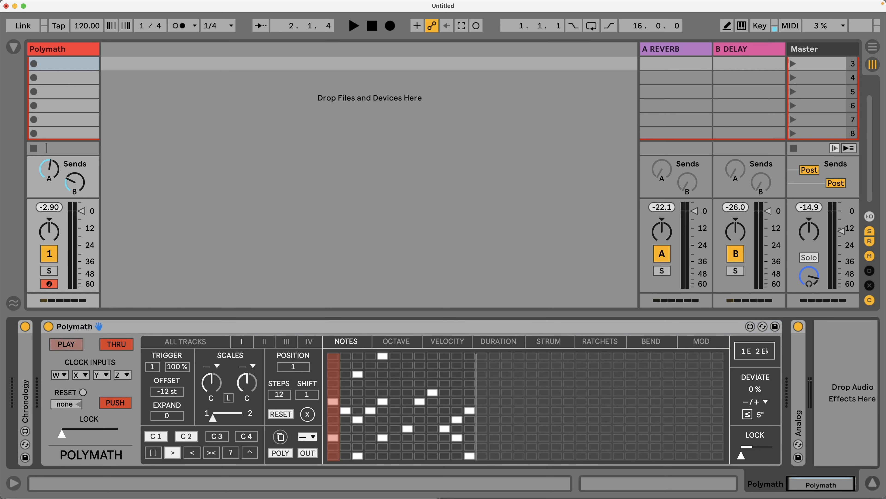
key("space")
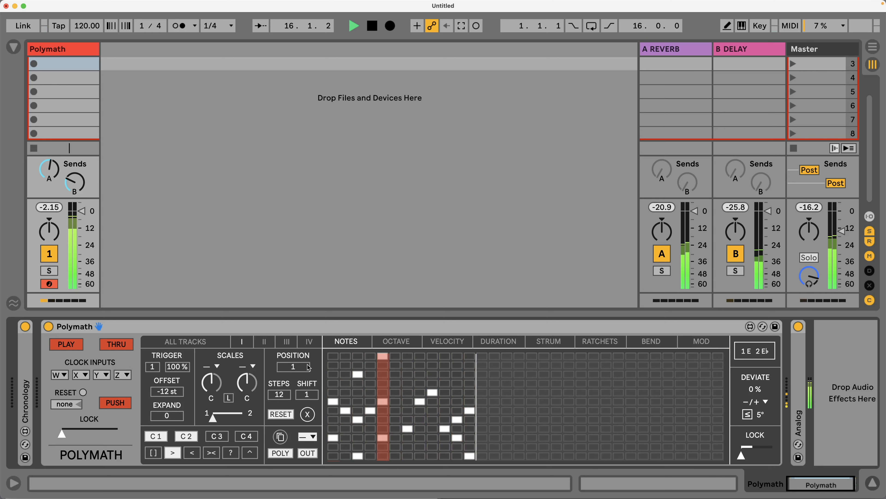
key("space")
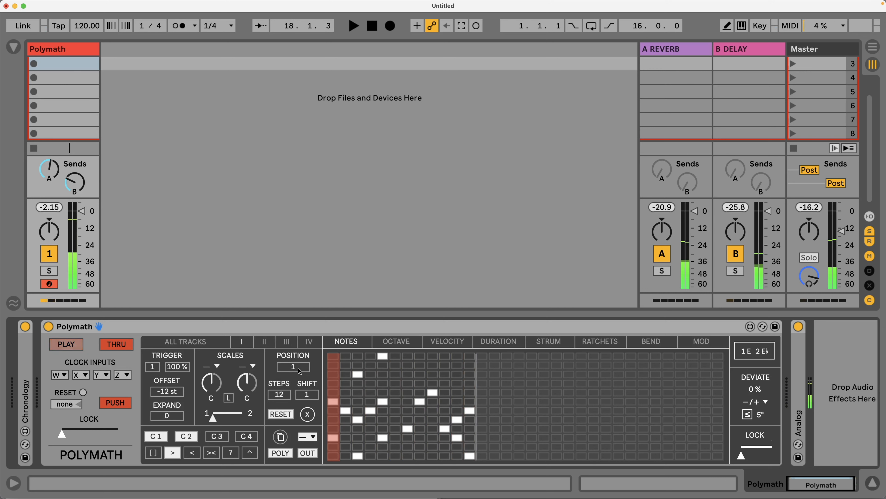
- Set the start position of Polymath's track I to 3, audition the sequence, and stop playback
left_click_drag(298, 368, 299, 365)
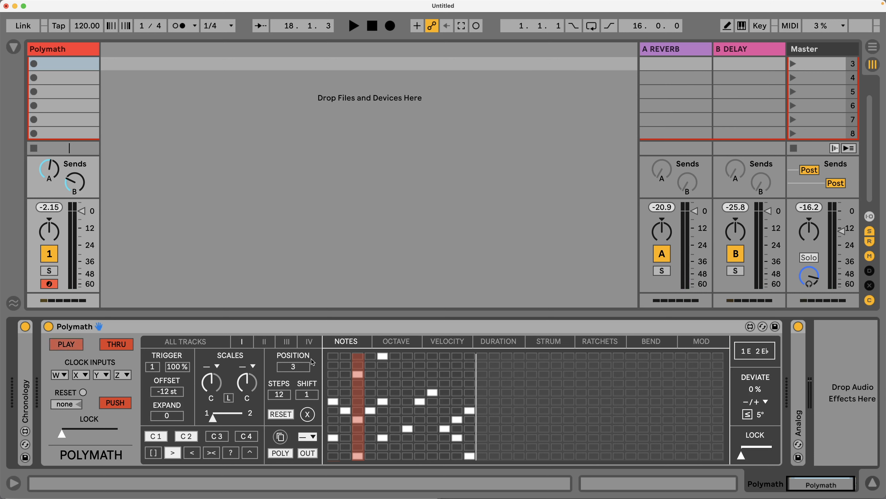
key("space")
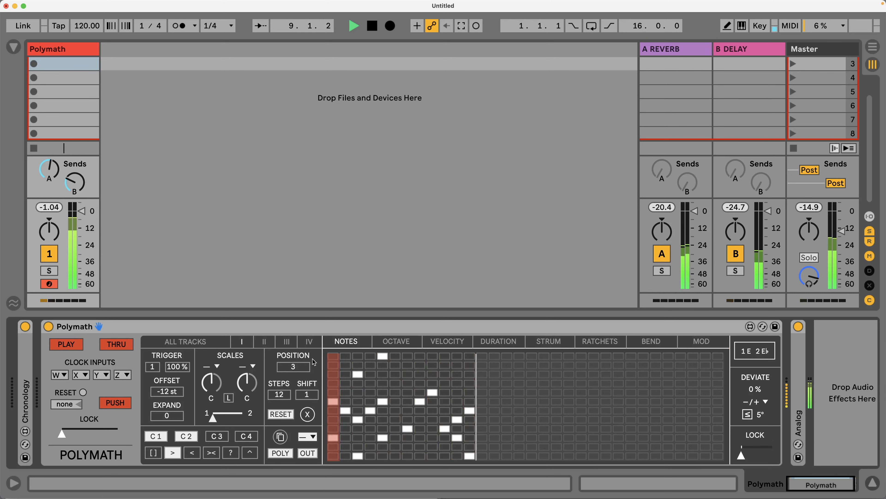
key("space")
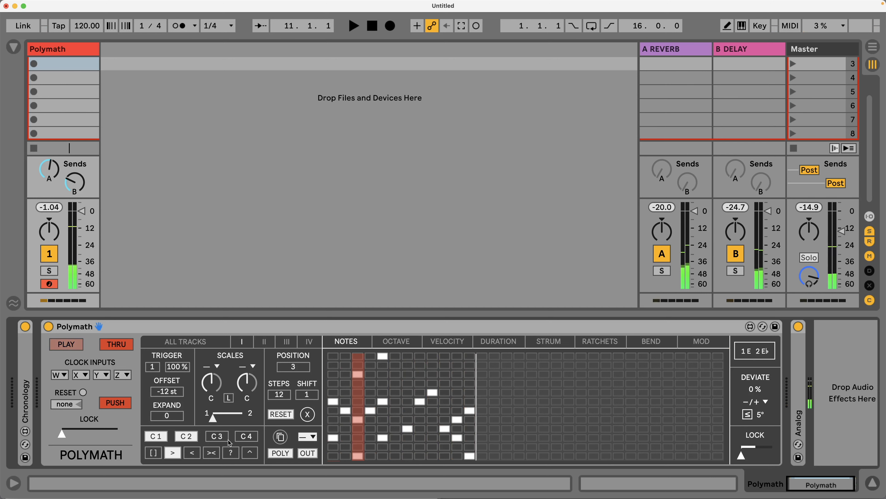
- Switch Polymath's track I to the ^ playback mode, audition it at position 3, and stop playback
key("space")
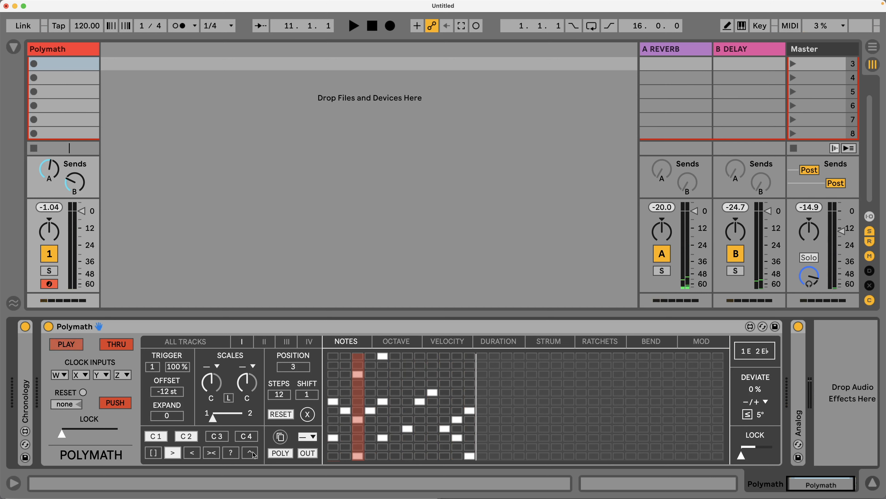
left_click(250, 453)
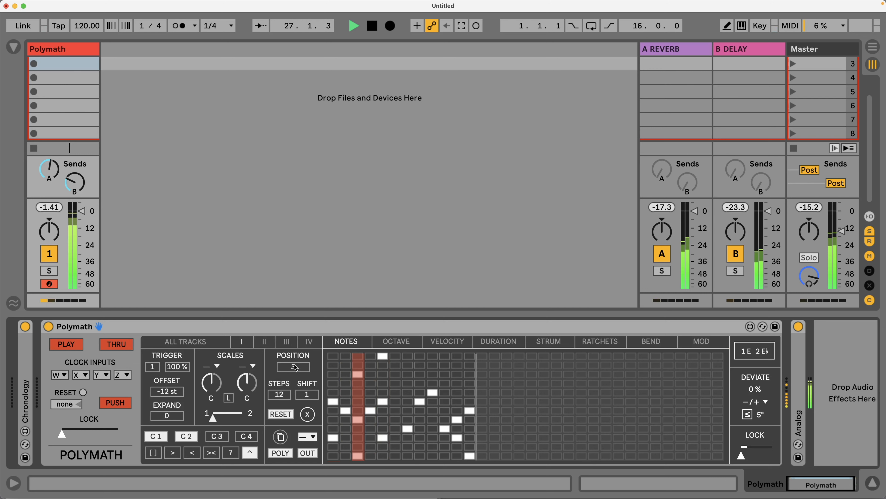
key("space")
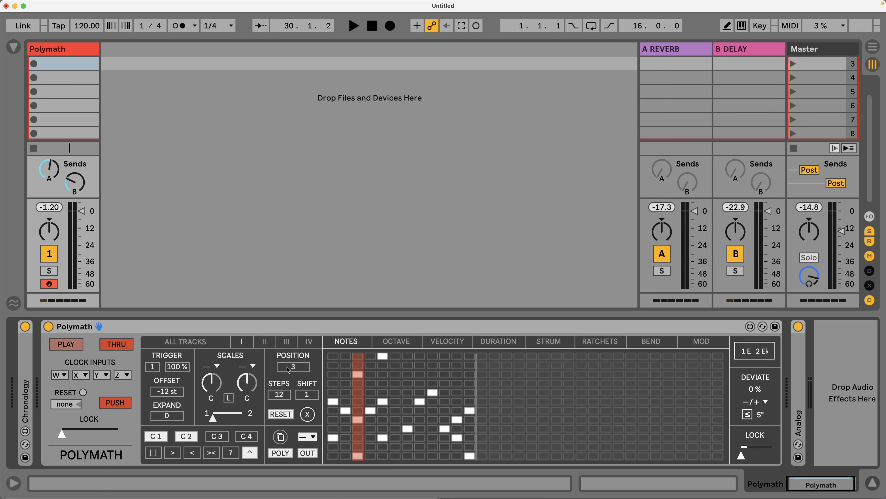
- Set the duration of step 3 on Polymath's track I to hold
mouse_move(288, 370)
left_mouse_down()
mouse_move(289, 361)
mouse_move(289, 377)
left_mouse_up()
left_click(497, 345)
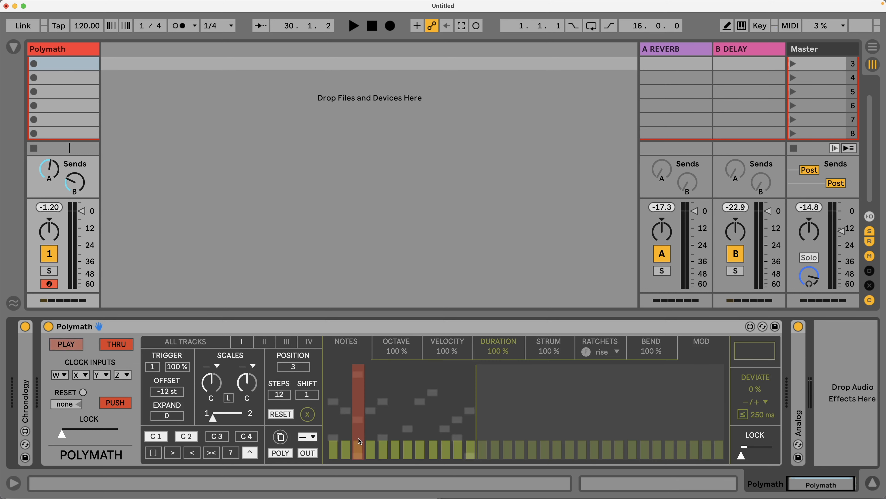
left_click_drag(356, 404, 364, 345)
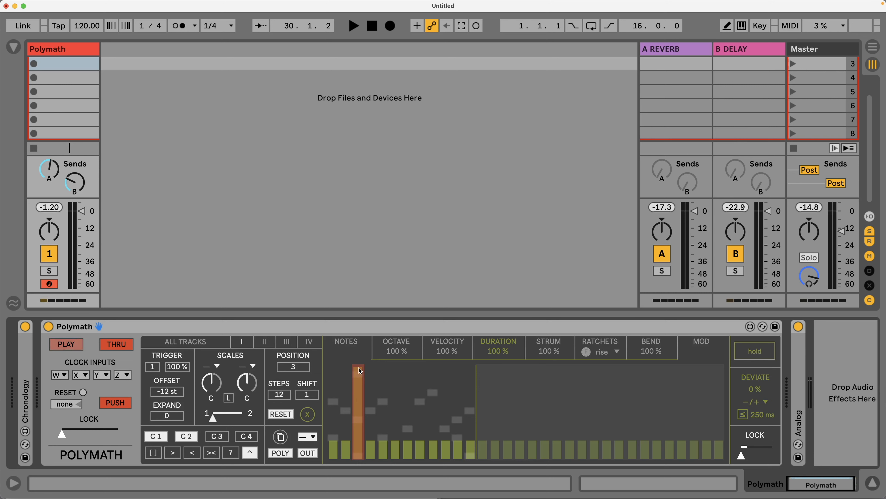
- Clear the notes on Polymath's track I and enter new notes on steps 1 and 8
left_click(350, 347)
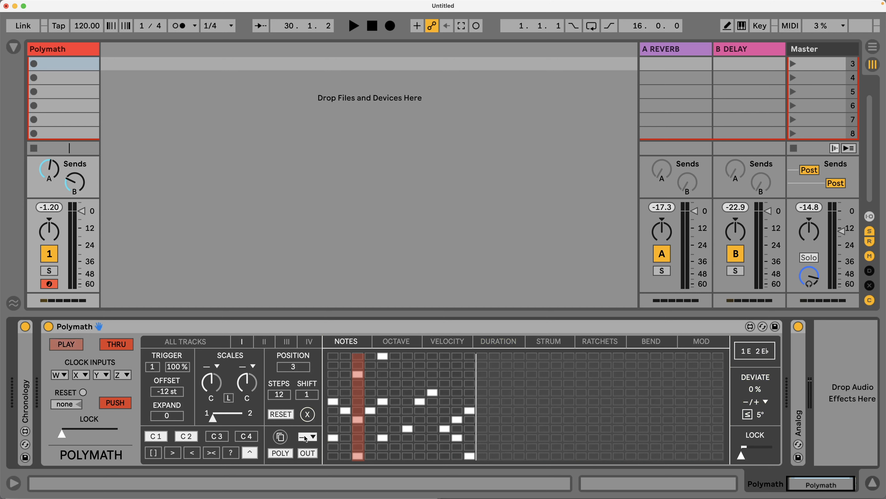
left_click(313, 418)
left_click(336, 456)
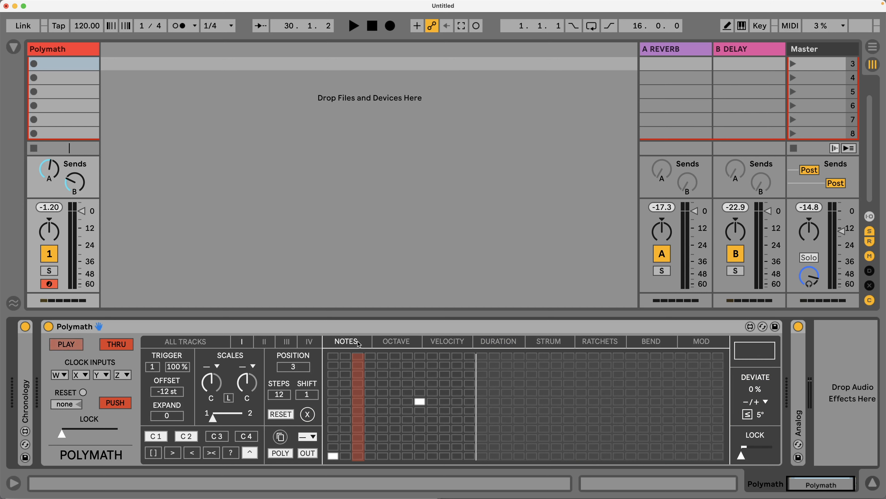
- Set the duration of step 1 on Polymath's track I to hold, and return to the note grid
left_click(489, 344)
left_click_drag(362, 443, 328, 366)
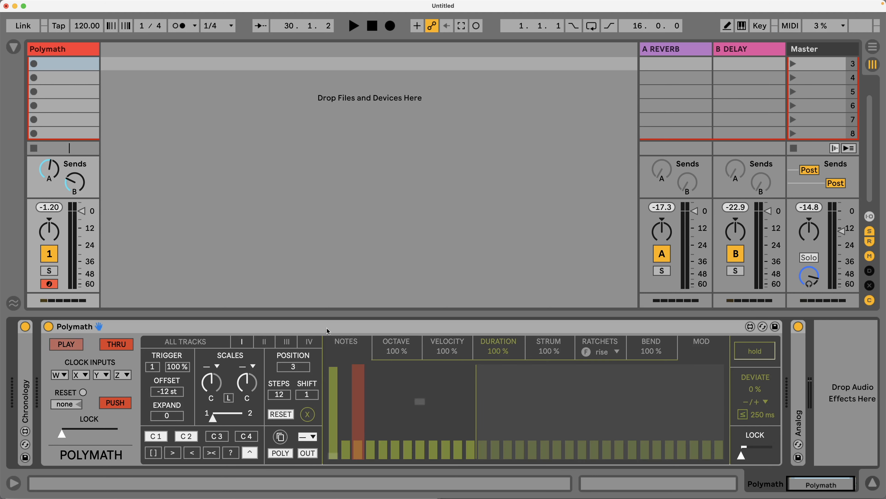
left_click(350, 342)
- Audition the two-note sequence on track I from position 1 in > playback mode, and stop playback
key("space")
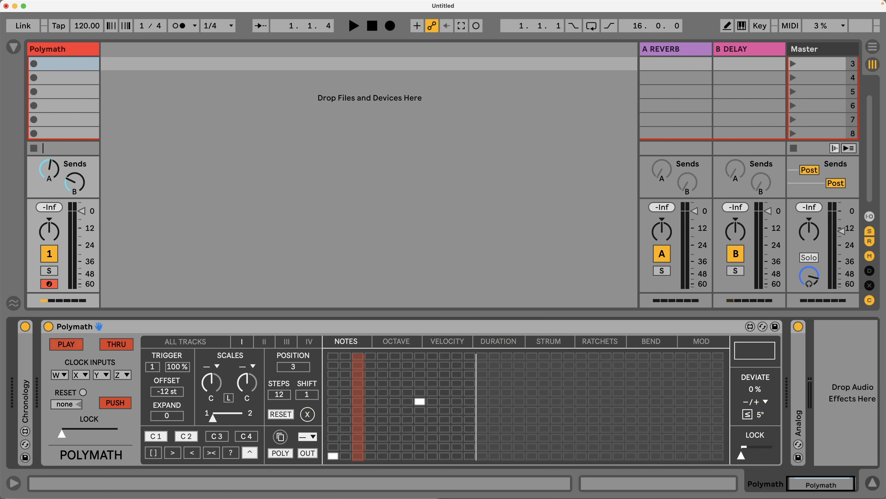
key("space")
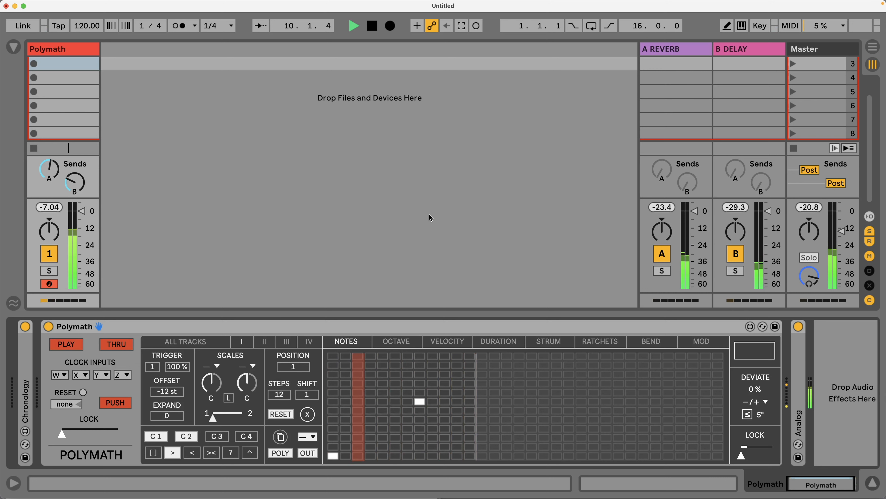
key("space")
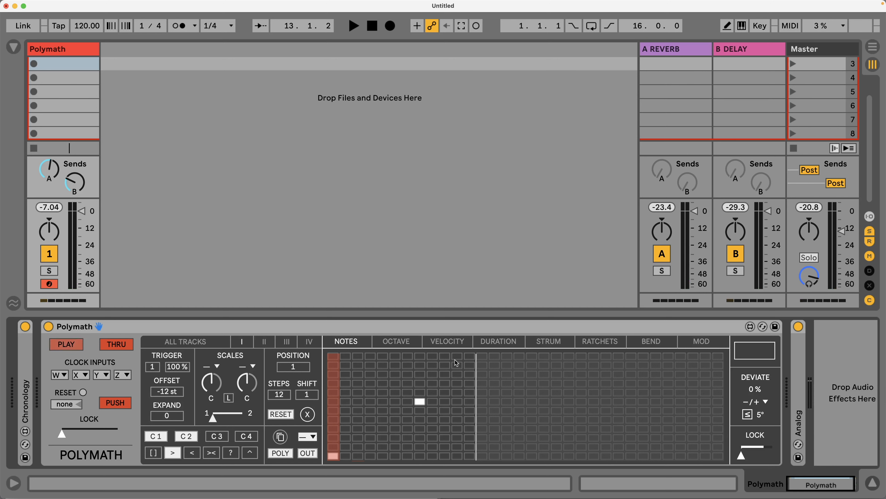
- Add notes on steps 2, 4, 6 and 11 of Polymath's track I
left_click(346, 438)
left_click(371, 420)
left_click(395, 437)
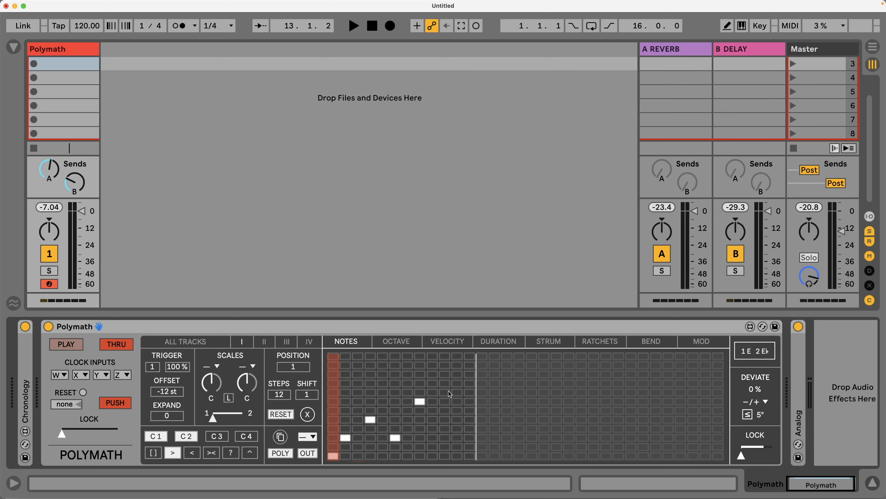
left_click(457, 383)
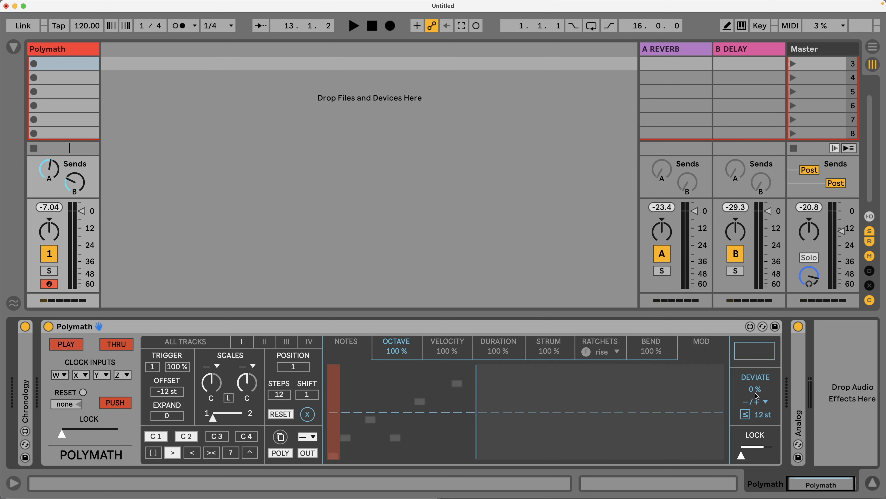
- Start playback, set track I's octave deviation to 46 %, and raise its octave lock to the maximum
key("space")
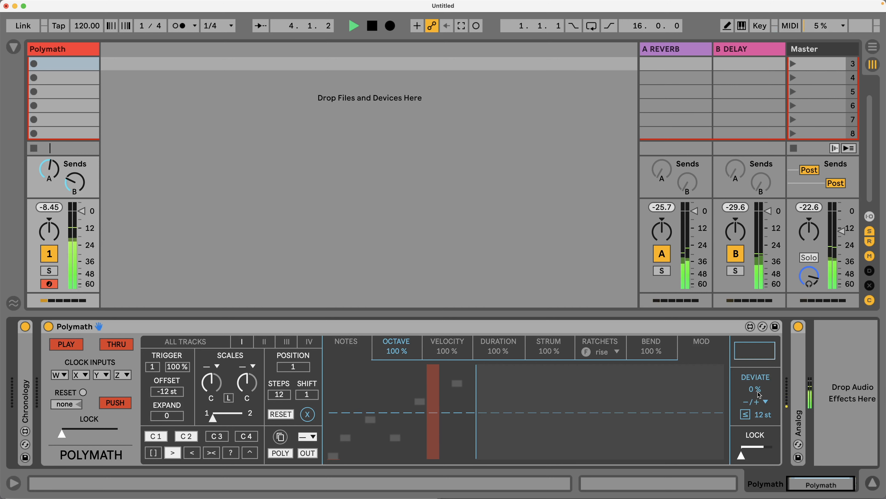
left_click_drag(760, 395, 760, 379)
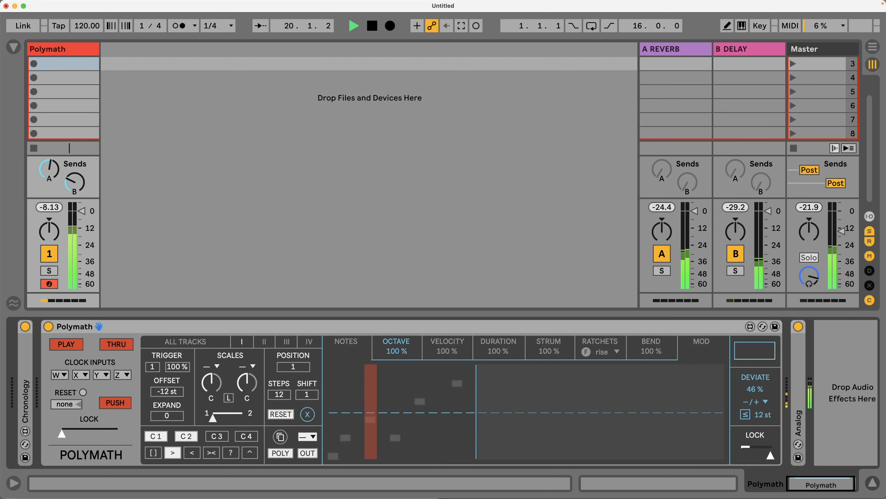
left_click_drag(742, 455, 770, 455)
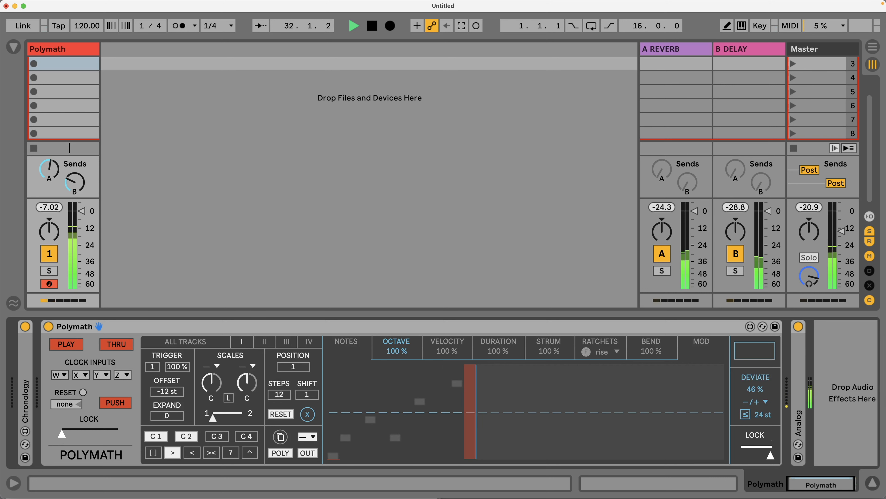
- Set track I's octave deviation to exactly (=) 24 st upward (+) at 100 %, audition it, and stop playback
left_click_drag(761, 416, 760, 405)
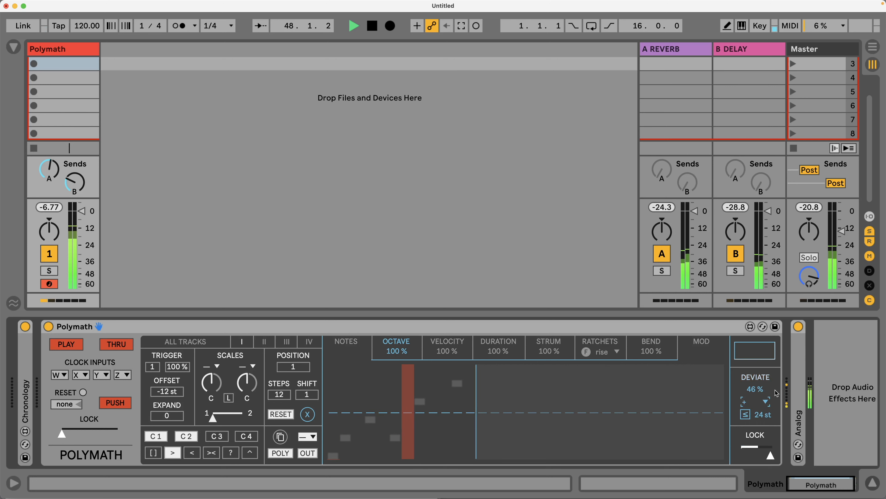
left_click(747, 416)
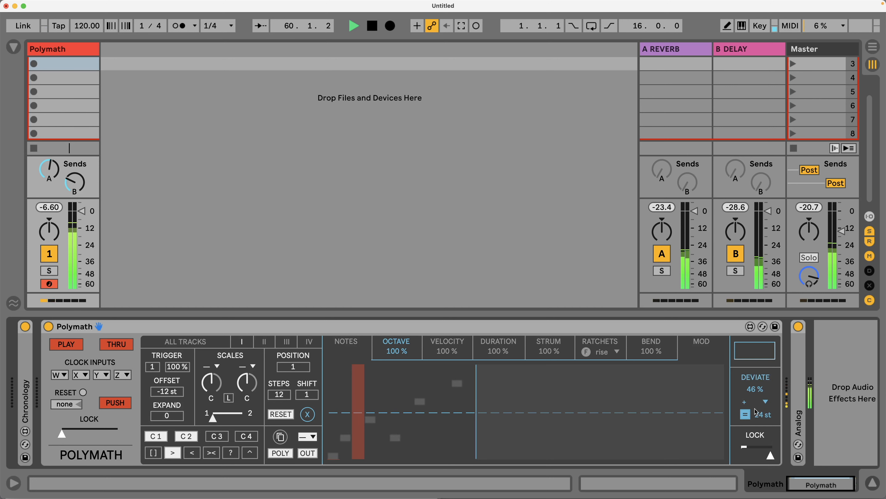
left_click_drag(755, 389, 757, 349)
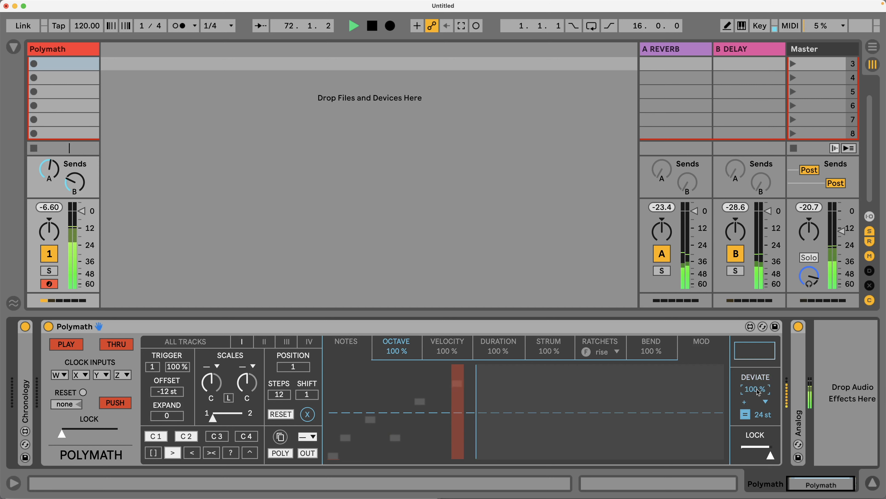
key("space")
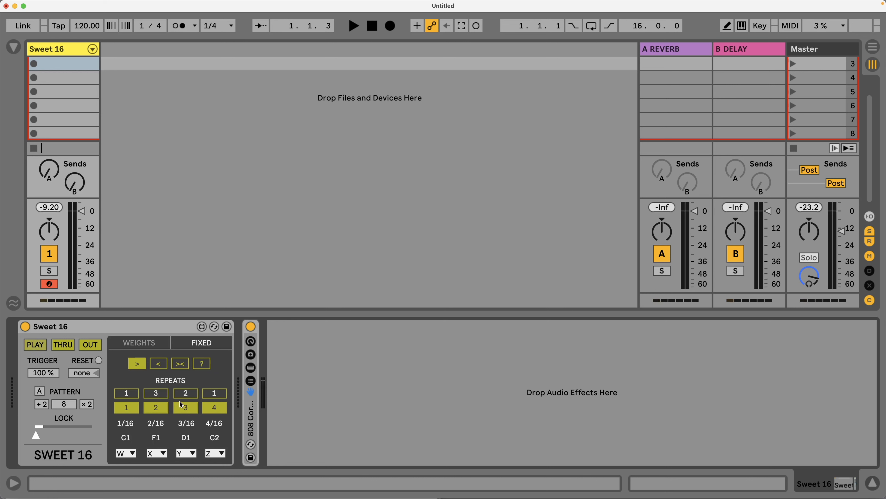
- Audition Sweet 16 while reducing its trigger probability to 79 % and setting its lock to maximum, and stop playback
key("space")
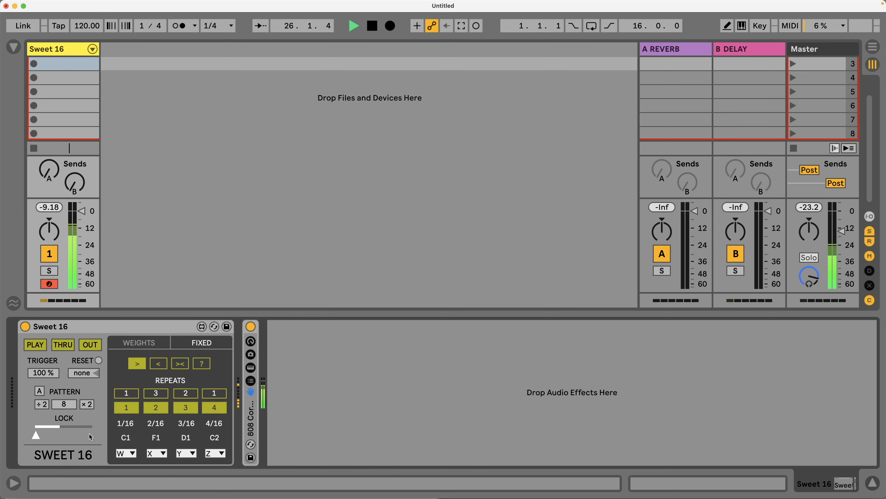
left_click_drag(44, 372, 43, 382)
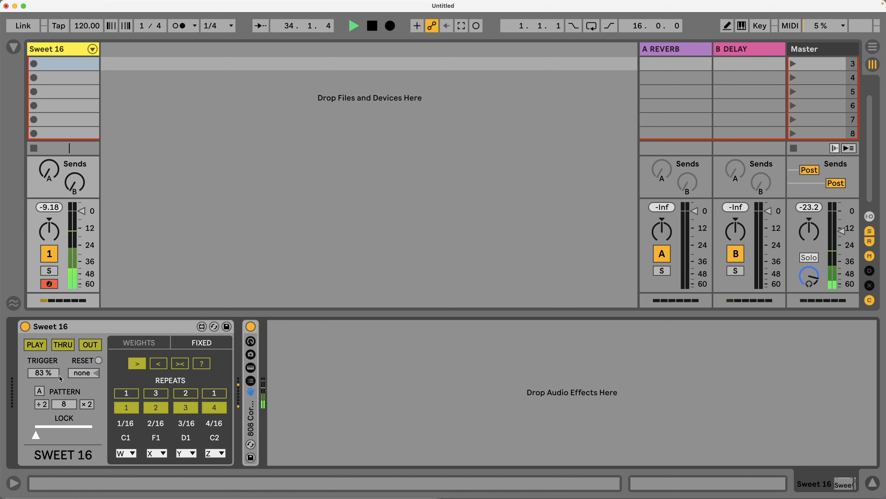
left_click_drag(53, 375, 51, 437)
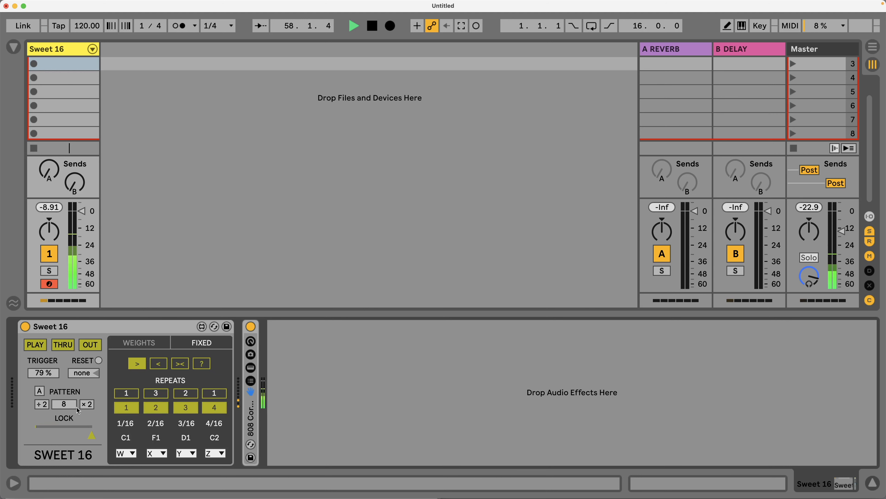
key("space")
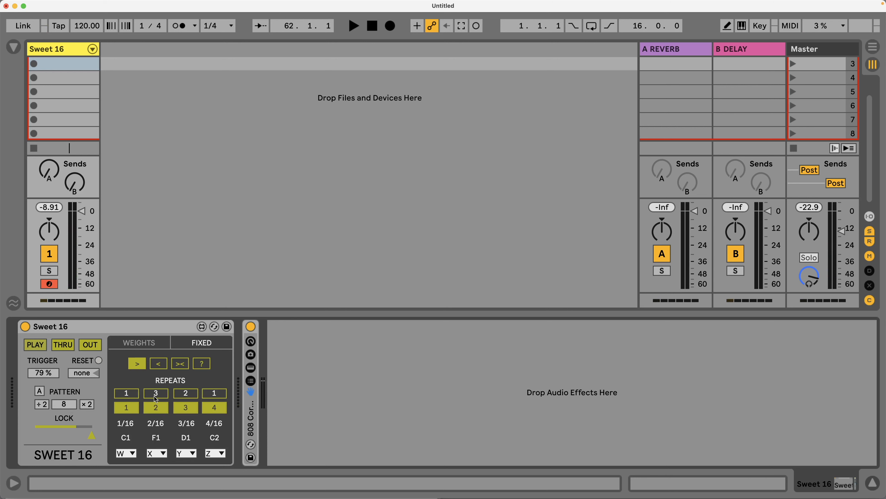
- Set Sweet 16's pattern length to 11, and turn on the A option for the pattern
left_click_drag(64, 404, 64, 408)
mouse_move(68, 408)
left_mouse_down()
mouse_move(68, 398)
mouse_move(64, 407)
left_mouse_up()
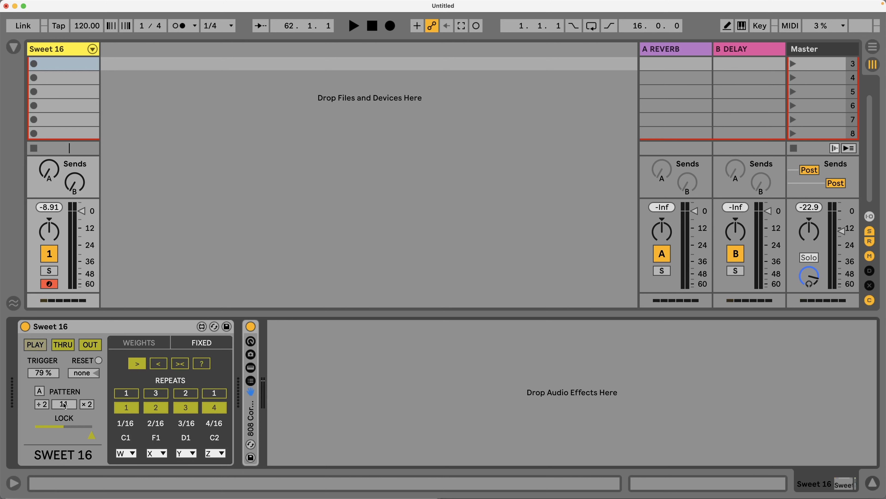
left_click(39, 392)
- Audition Sweet 16's locked pattern while raising the trigger probability to 97 %, and stop playback
key("space")
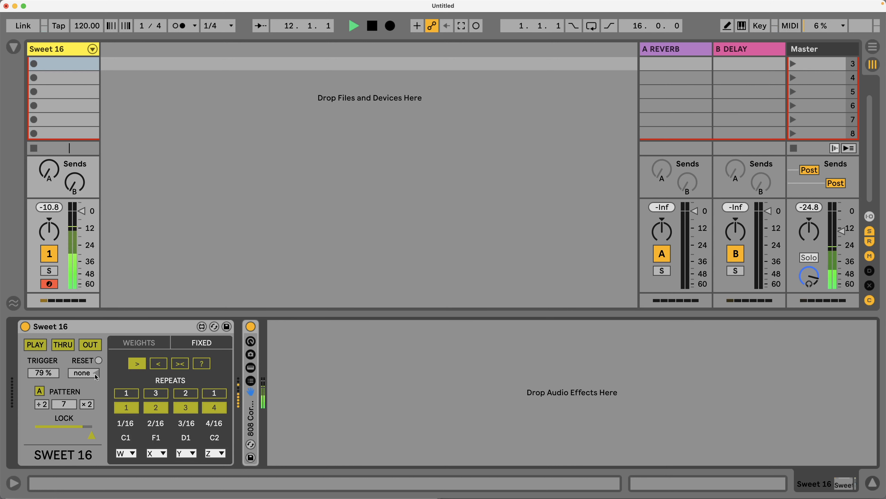
left_click_drag(54, 375, 50, 374)
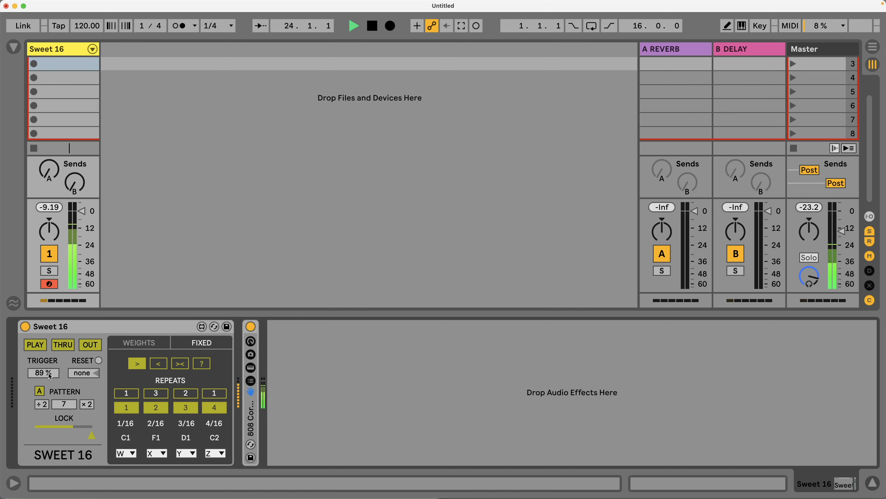
key("space")
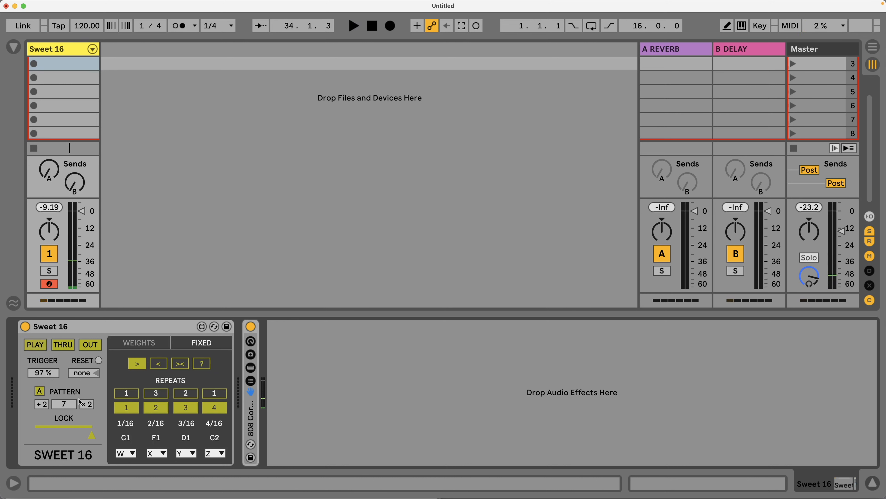